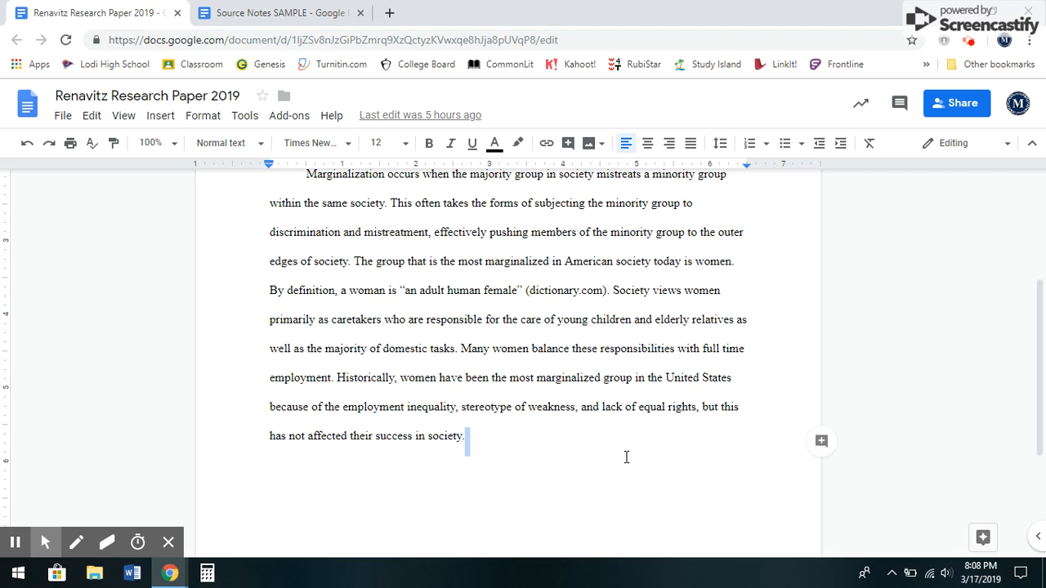
Start a new line after the essay's final paragraph and insert a page break there
key(Return)
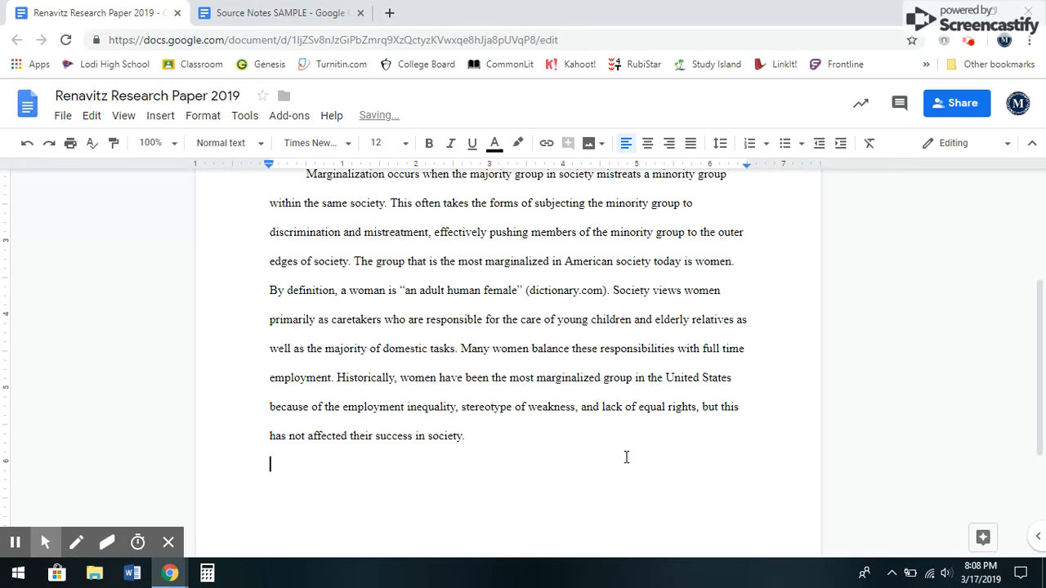
click(162, 117)
mouse_move(250, 396)
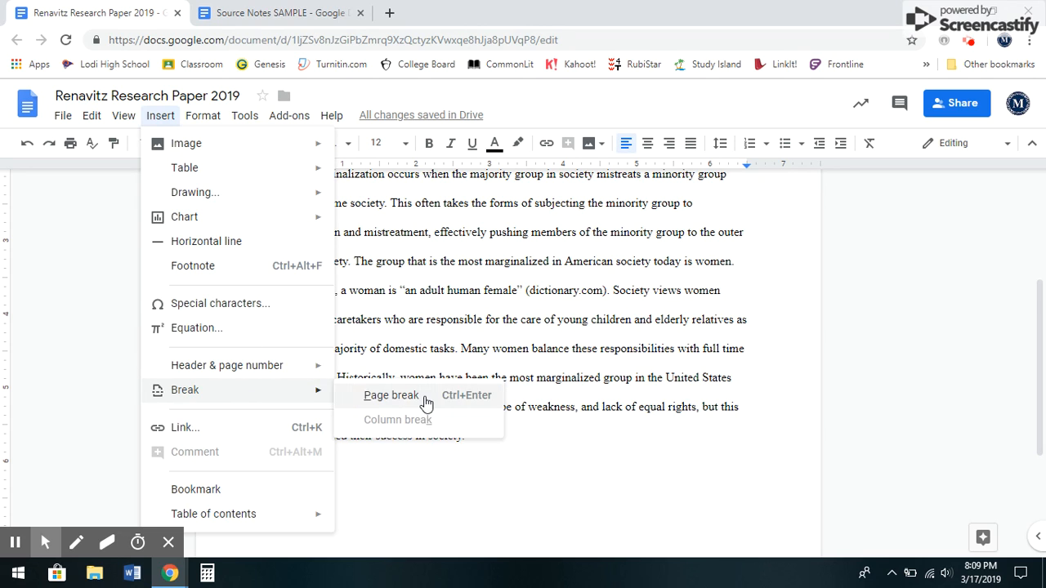
click(425, 396)
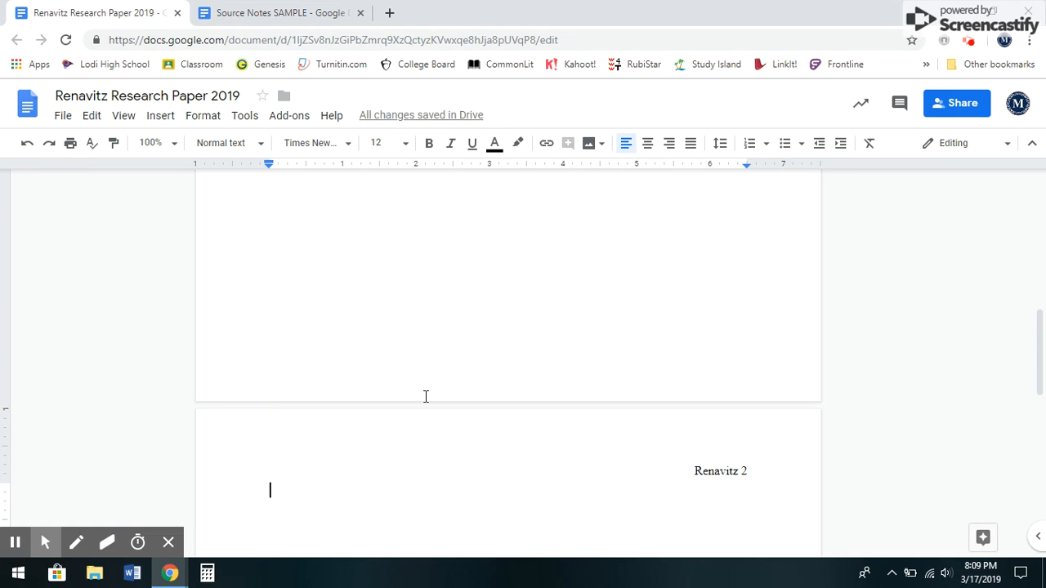
Add a centered "Works Cited" heading on the new page and begin a left-aligned line below it
text(Works )
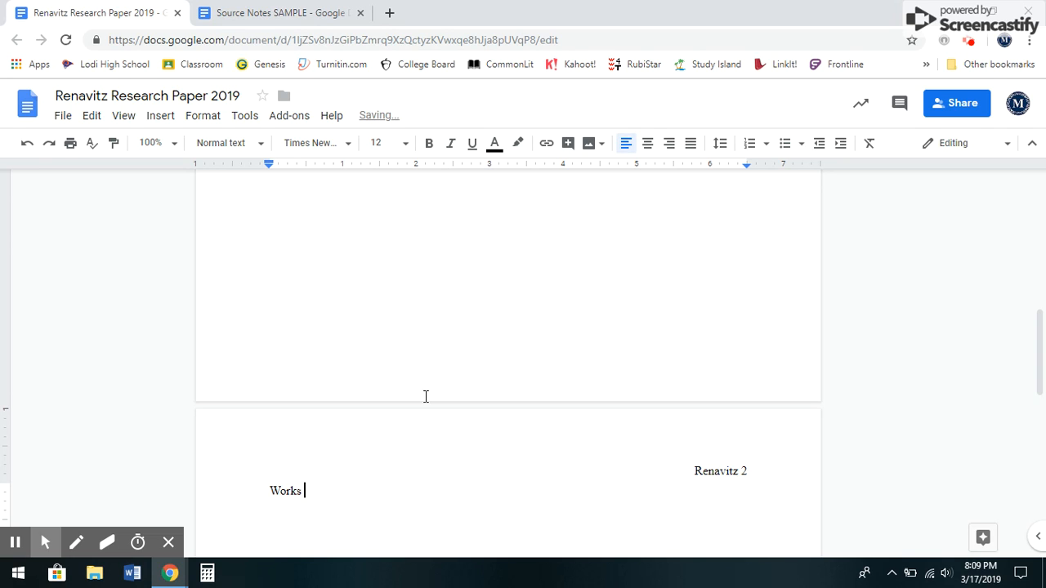
text(Cited)
click(651, 153)
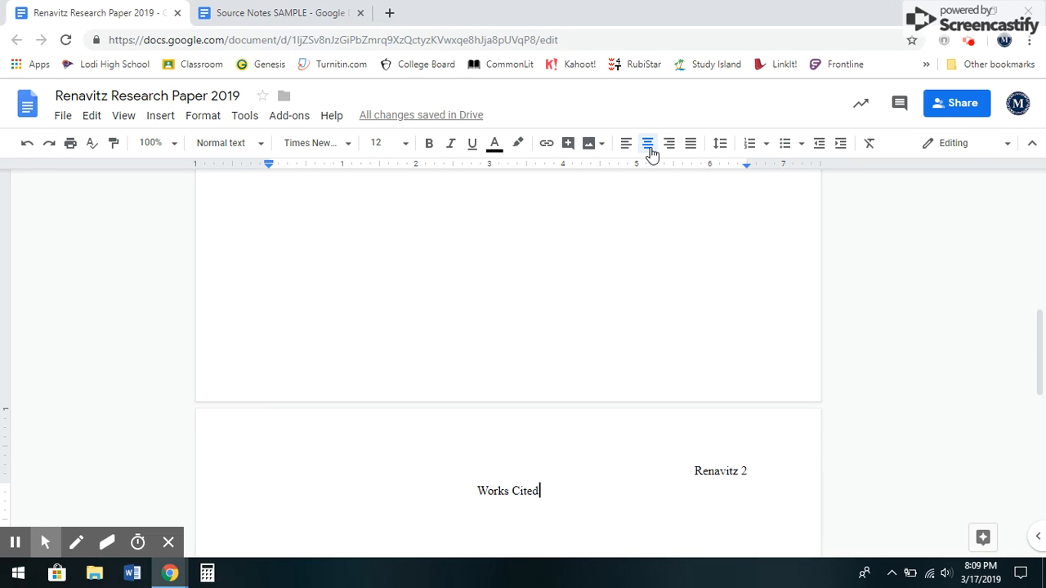
key(Return)
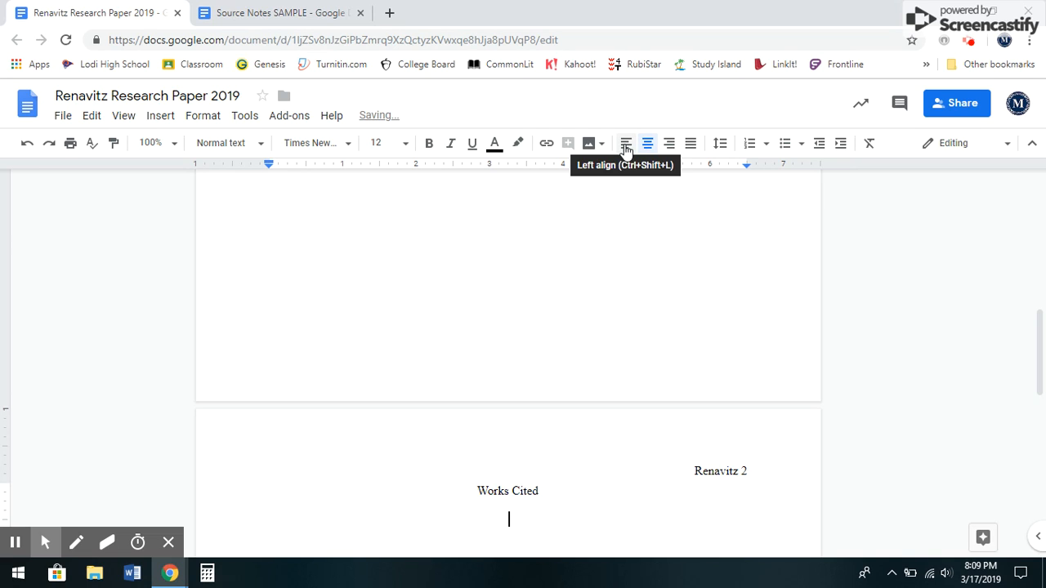
click(625, 147)
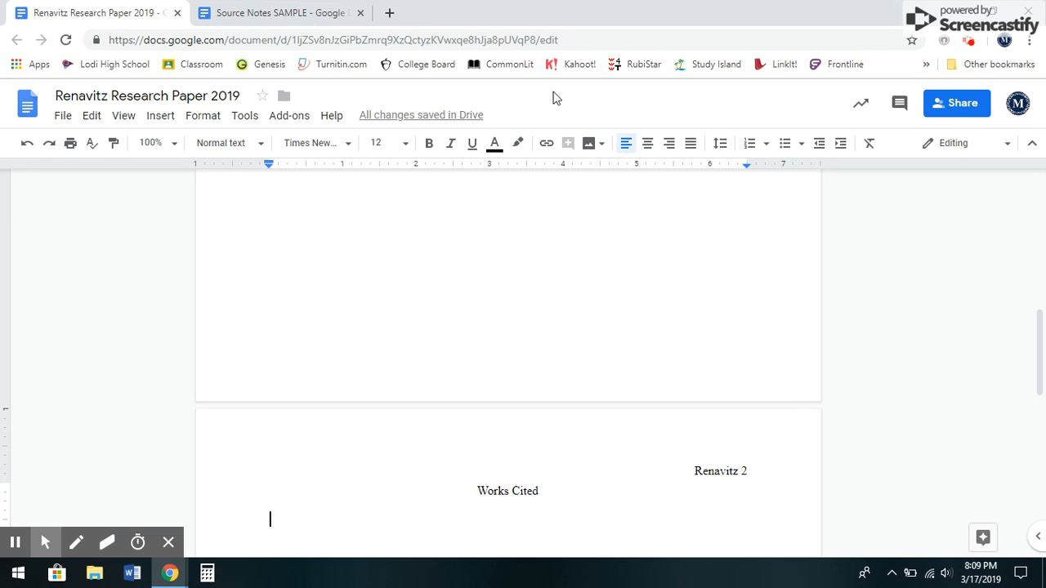
Copy the "The Straight Facts on Women in Poverty." citation from Source Notes SAMPLE and paste it under the Works Cited heading
click(282, 7)
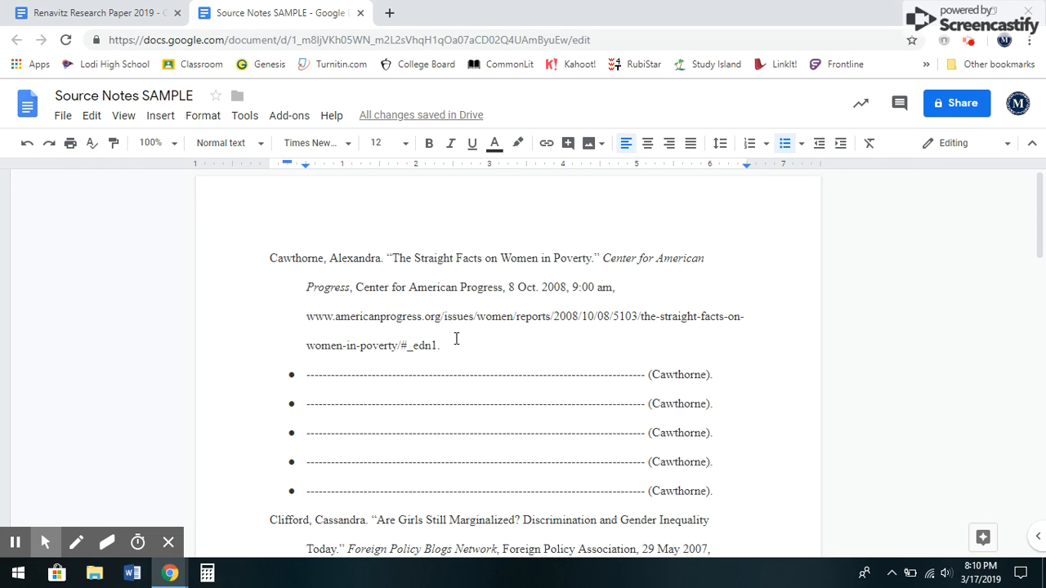
drag(458, 345, 271, 260)
click(381, 277)
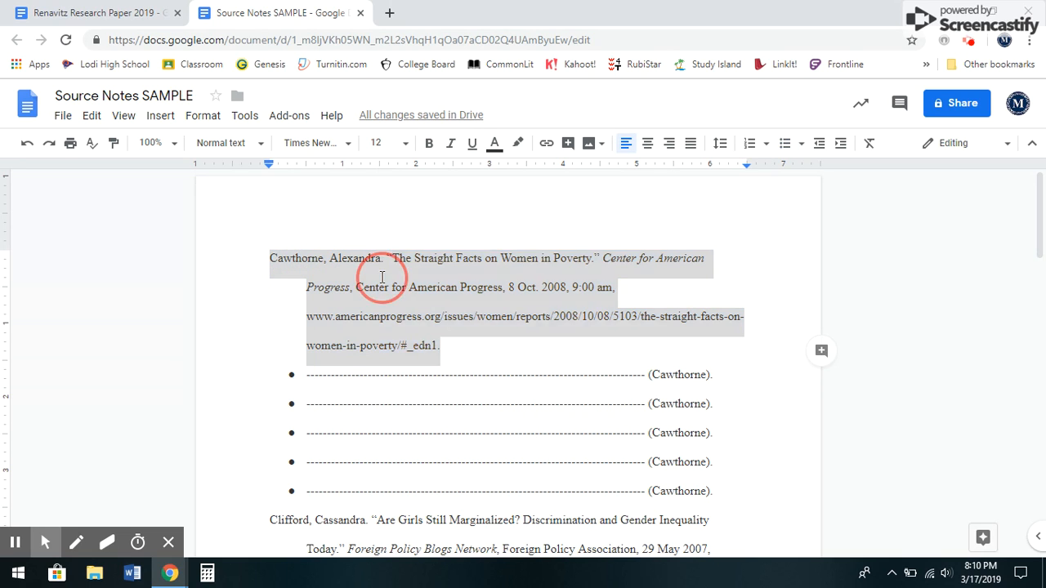
right_click(382, 277)
click(418, 210)
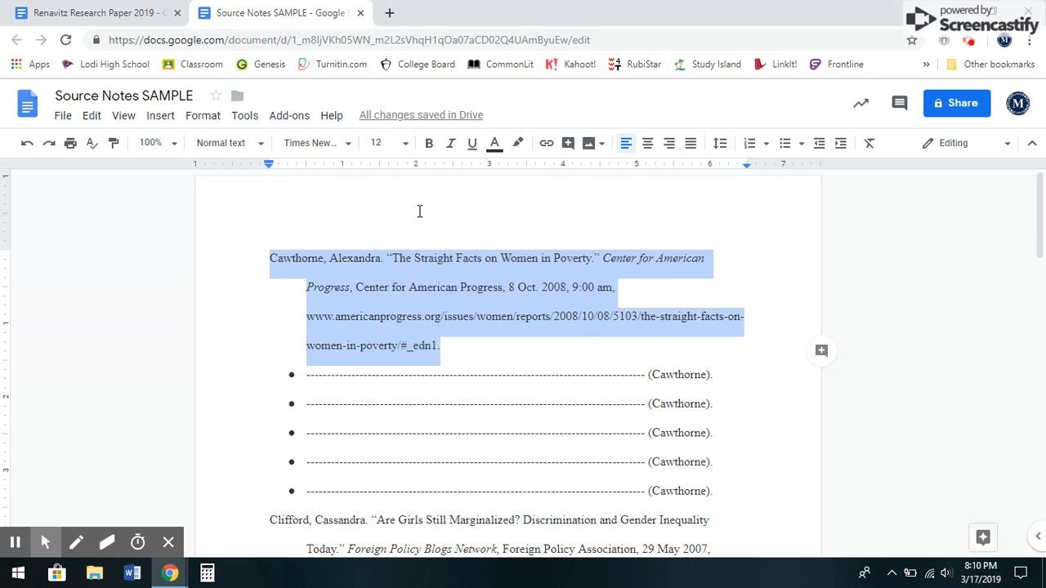
click(96, 13)
scroll(334, 413, down, 2)
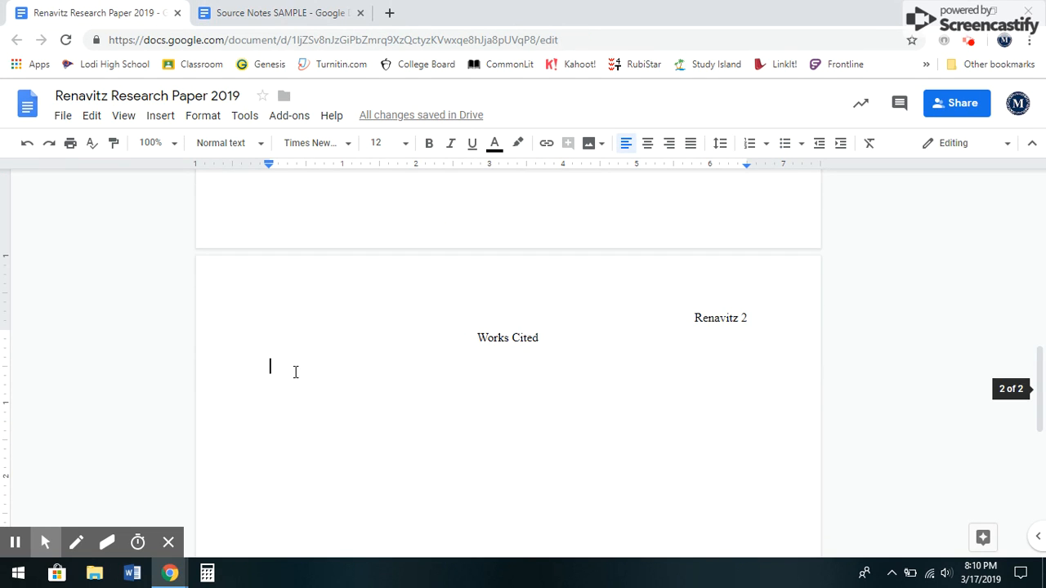
right_click(296, 371)
click(303, 328)
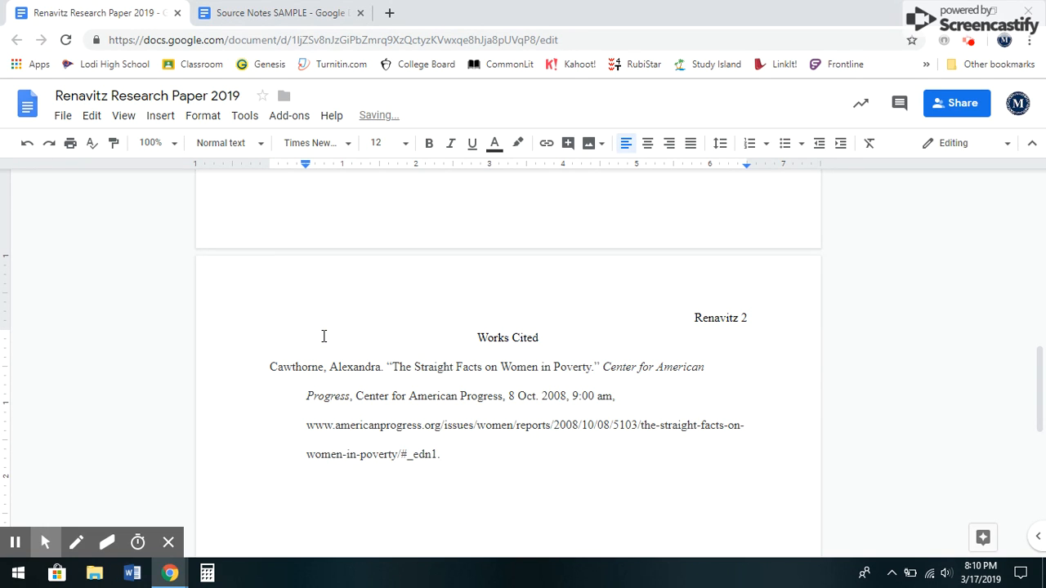
Remove the hyperlink from the americanprogress.org address and start a line without indentation below that citation
key(Return)
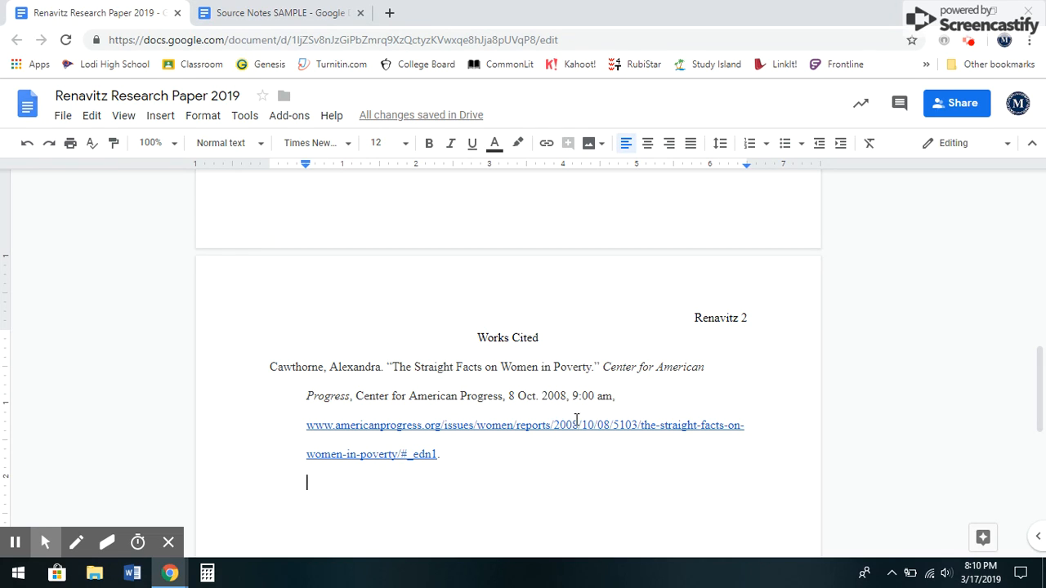
click(485, 428)
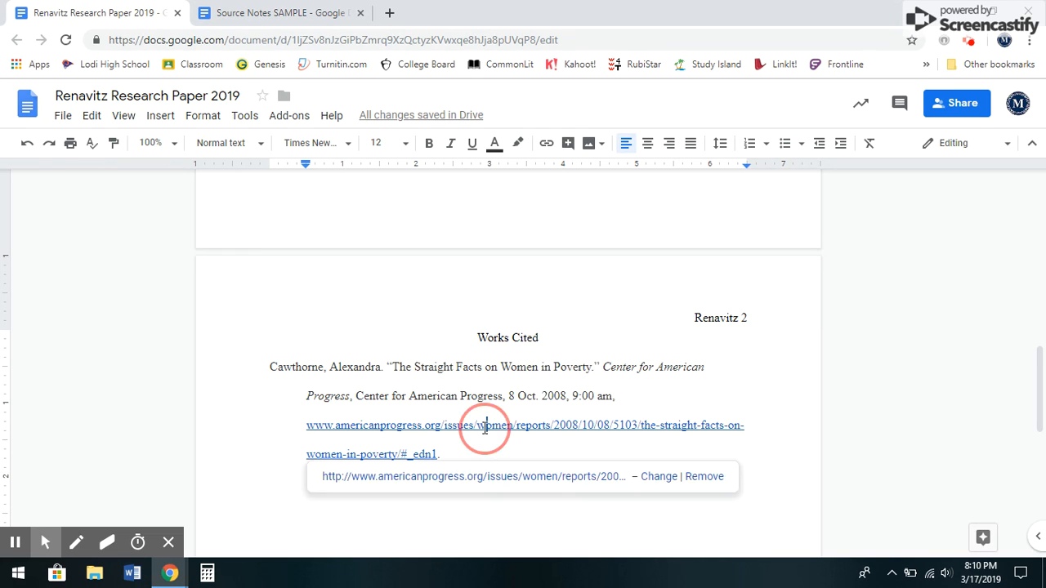
click(713, 480)
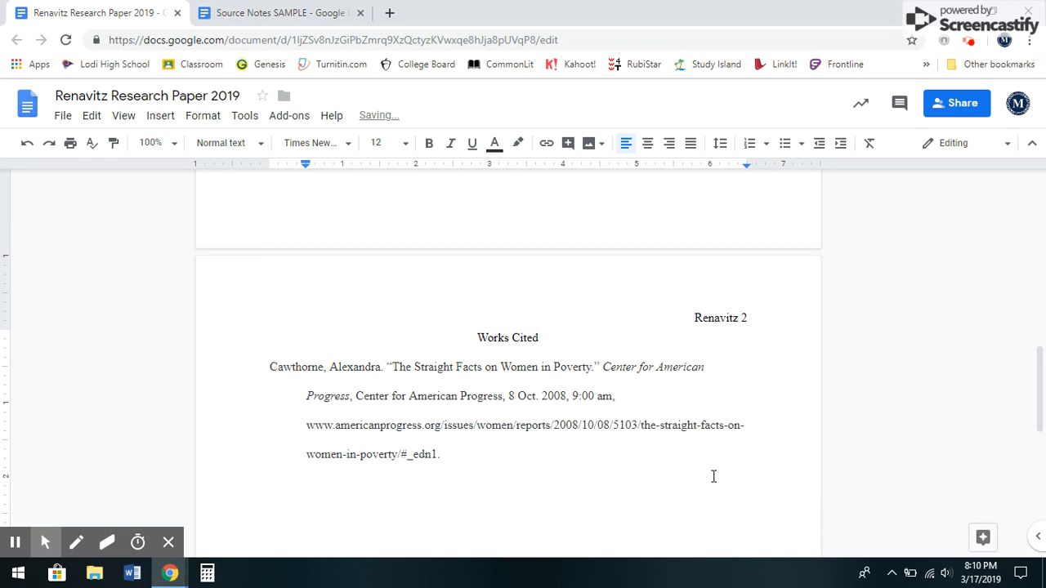
key(Down)
key(Down)
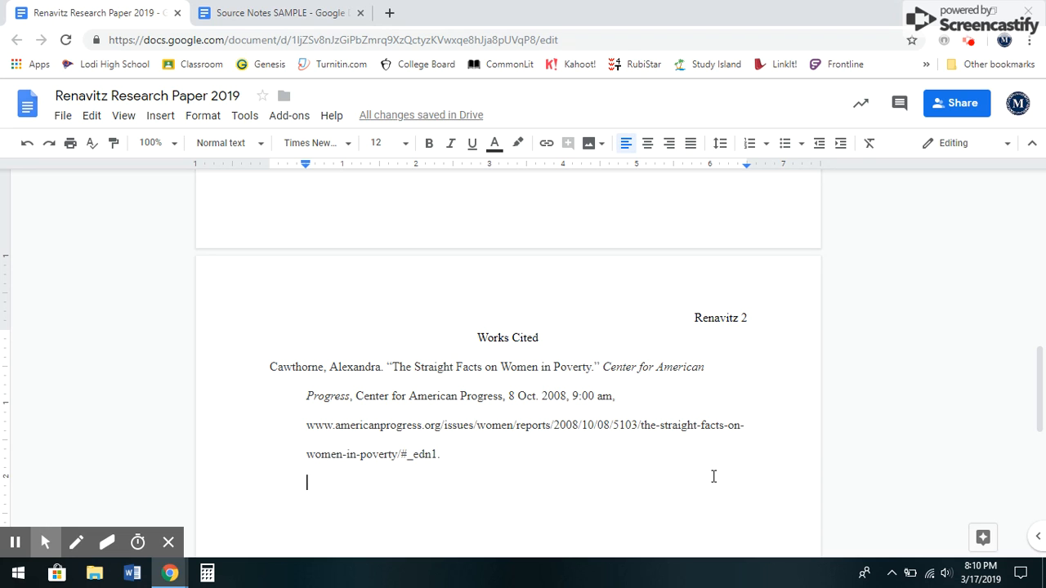
key(BackSpace)
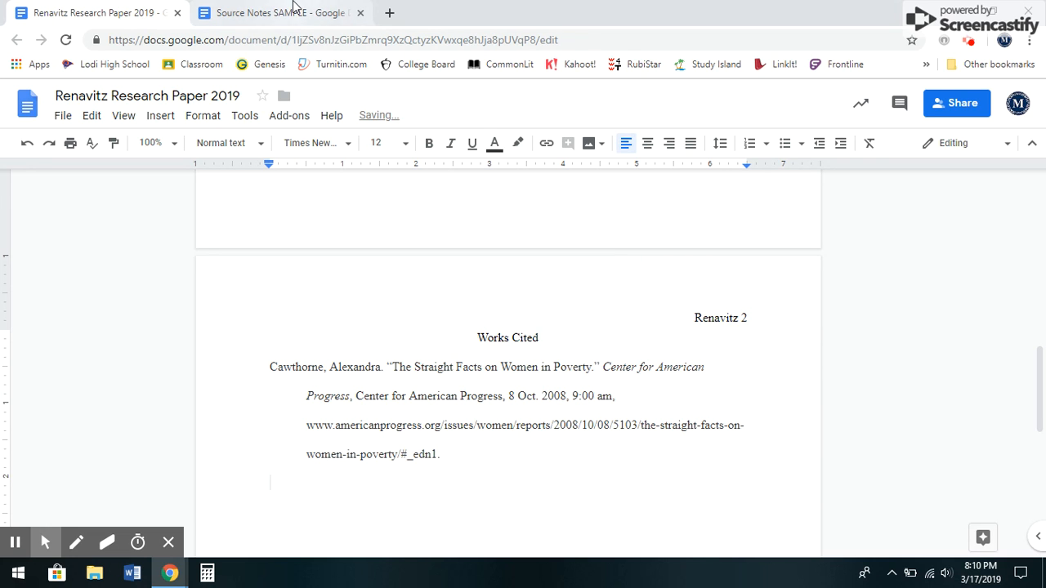
Copy the "Are Girls Still Marginalized?" citation from Source Notes SAMPLE into the Works Cited list, with an unindented line below it
key(ctrl+Tab)
scroll(585, 401, down, 3)
drag(551, 385, 273, 299)
right_click(379, 319)
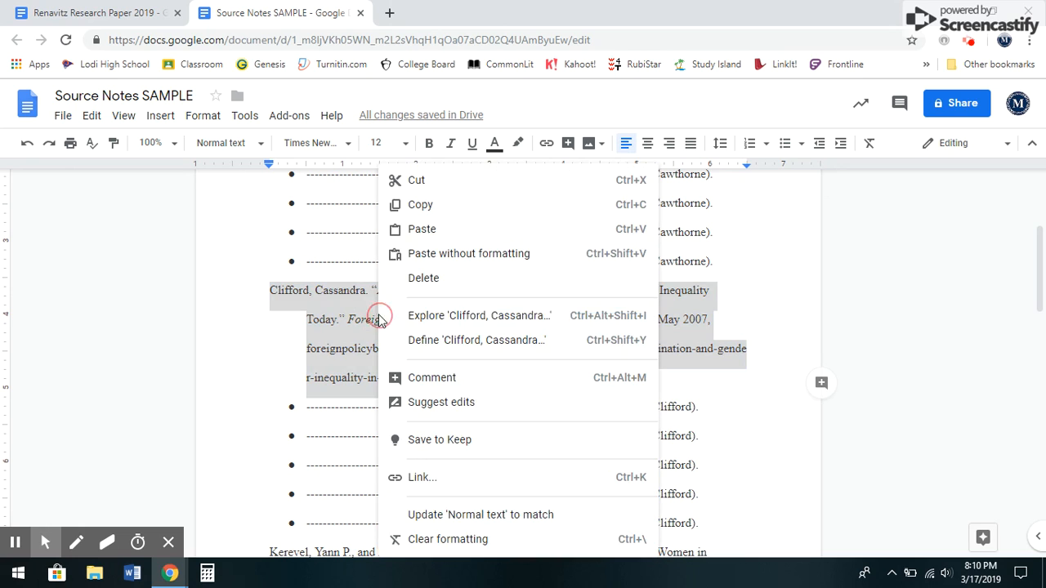
click(431, 208)
click(98, 8)
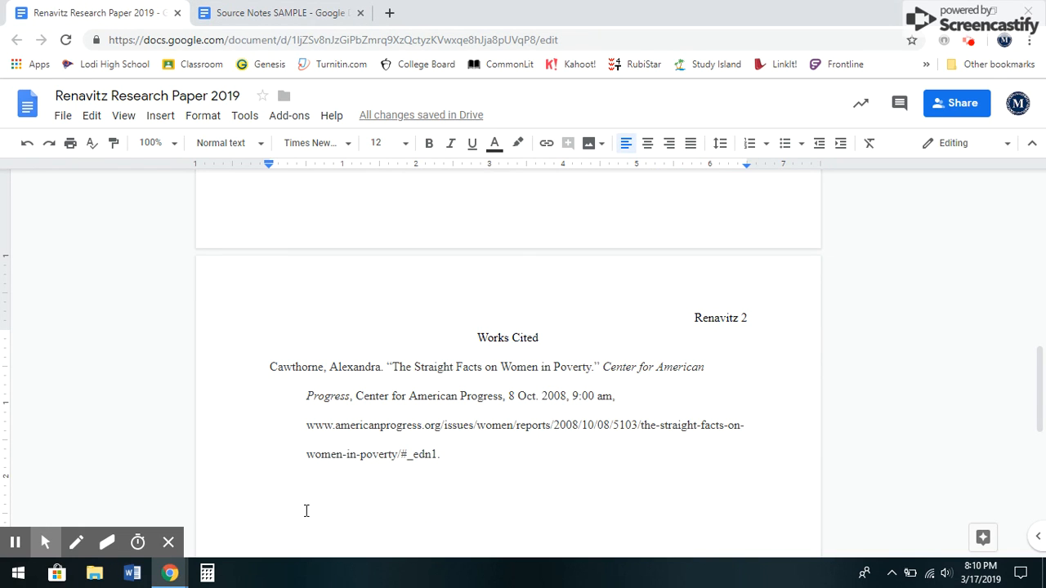
right_click(271, 482)
click(315, 255)
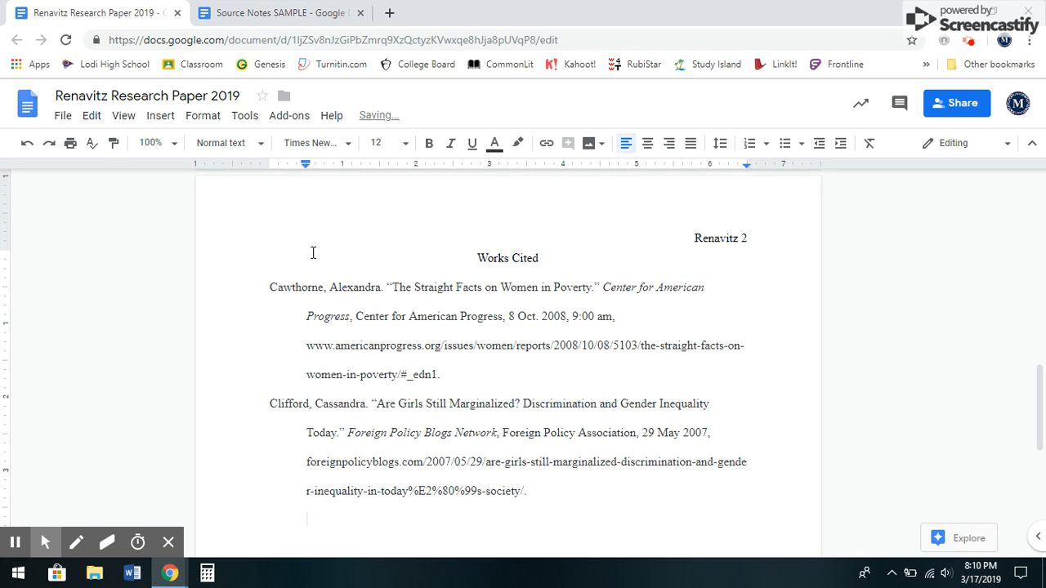
key(BackSpace)
Copy the "Explaining the Marginalization of Women in Legislative Institutions." citation from Source Notes SAMPLE into the Works Cited list and start a new line
click(287, 13)
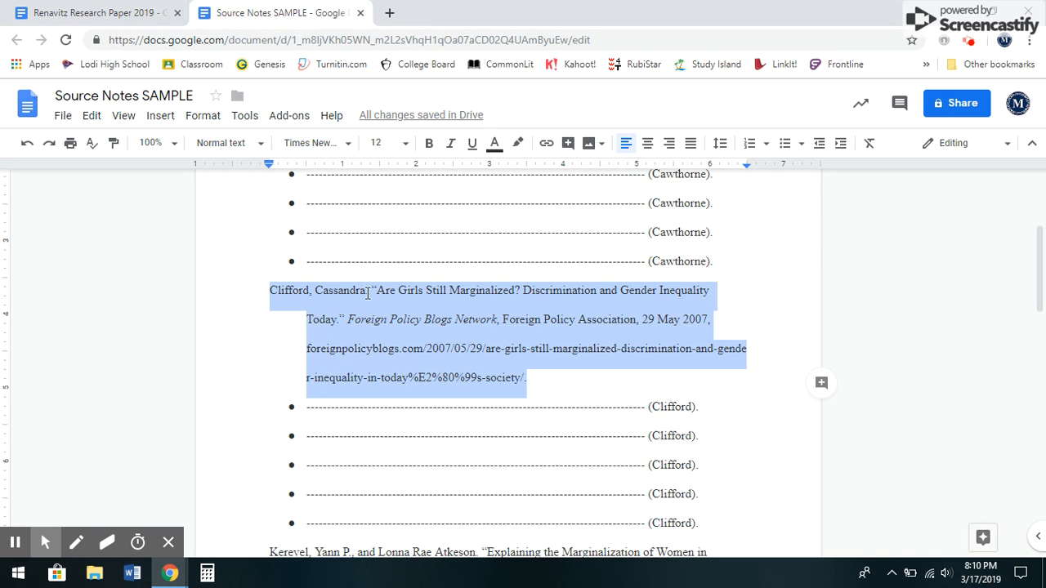
scroll(391, 317, down, 3)
drag(600, 381, 218, 329)
key(ctrl+c)
click(127, 10)
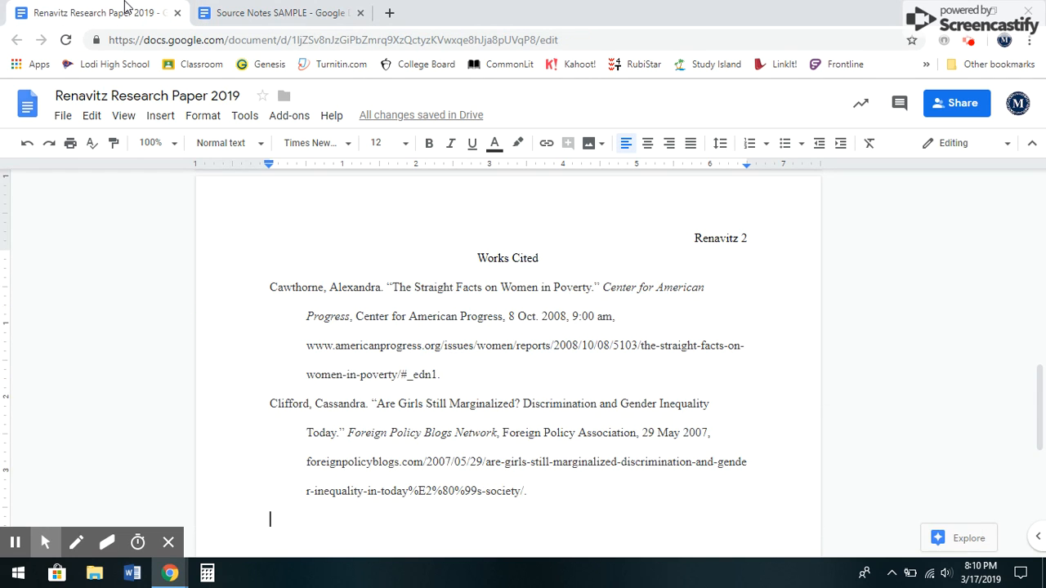
key(ctrl+v)
key(Return)
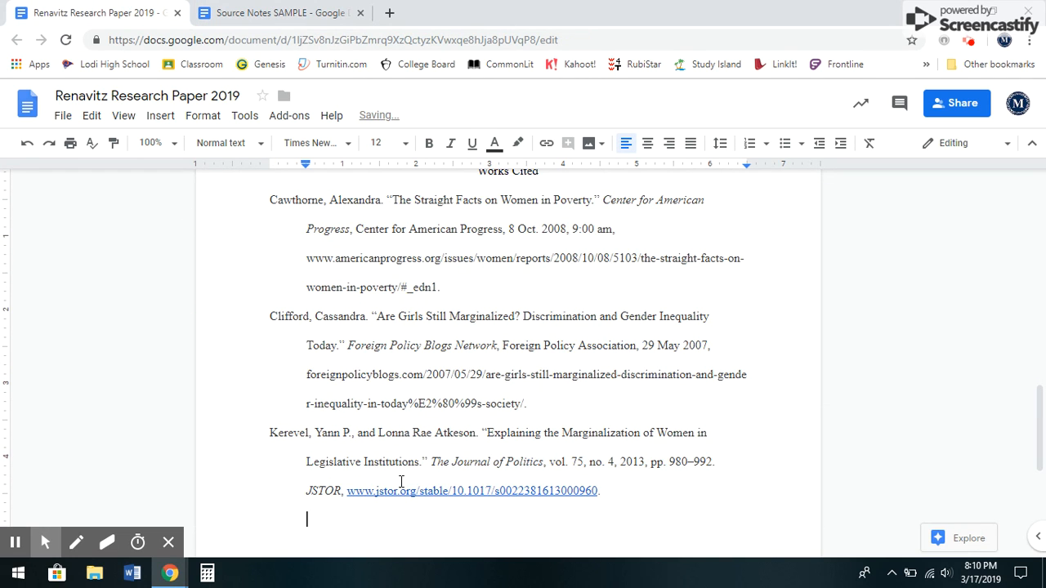
click(460, 491)
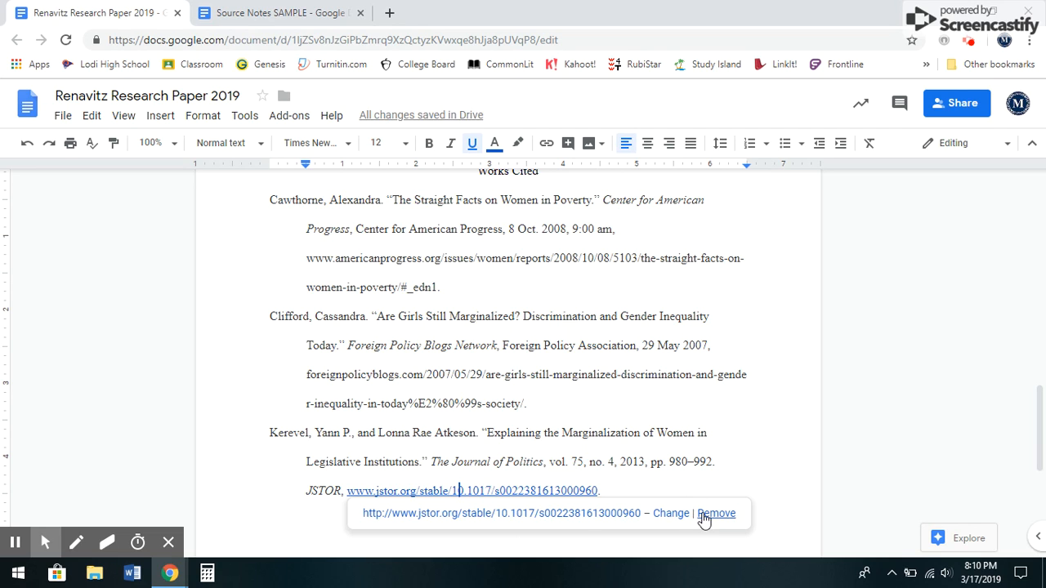
click(704, 513)
click(538, 507)
click(479, 516)
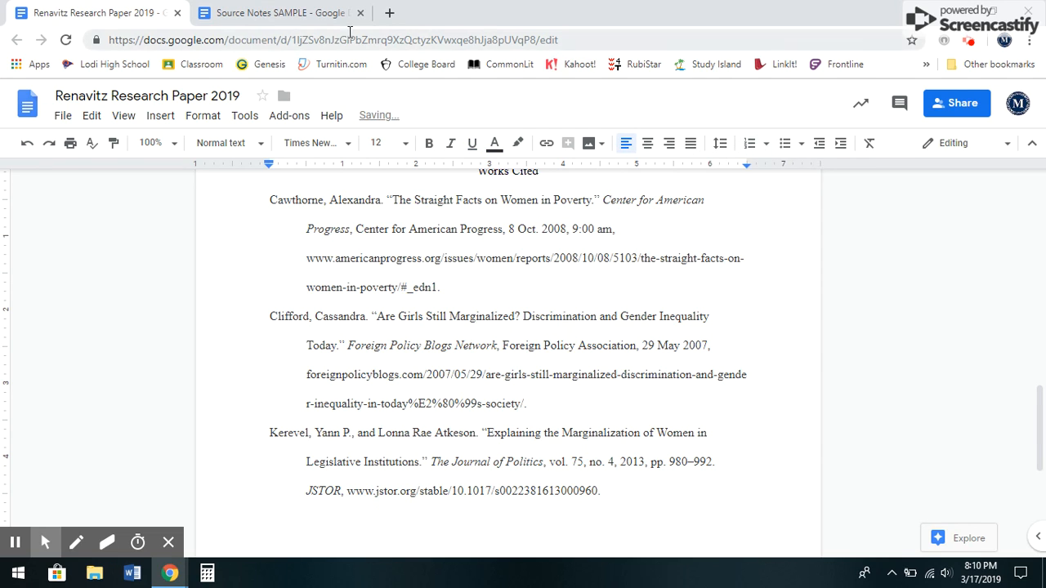
Copy the "Male Supremacy." citation from Source Notes SAMPLE and paste it at the end of the Works Cited list
click(278, 12)
scroll(473, 384, down, 1)
scroll(495, 407, down, 4)
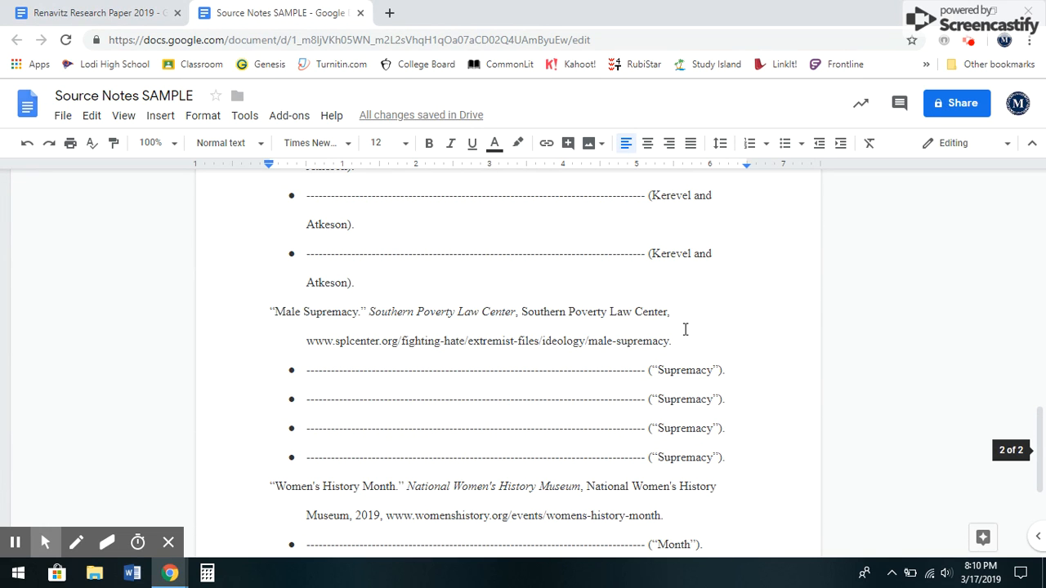
drag(683, 343, 217, 311)
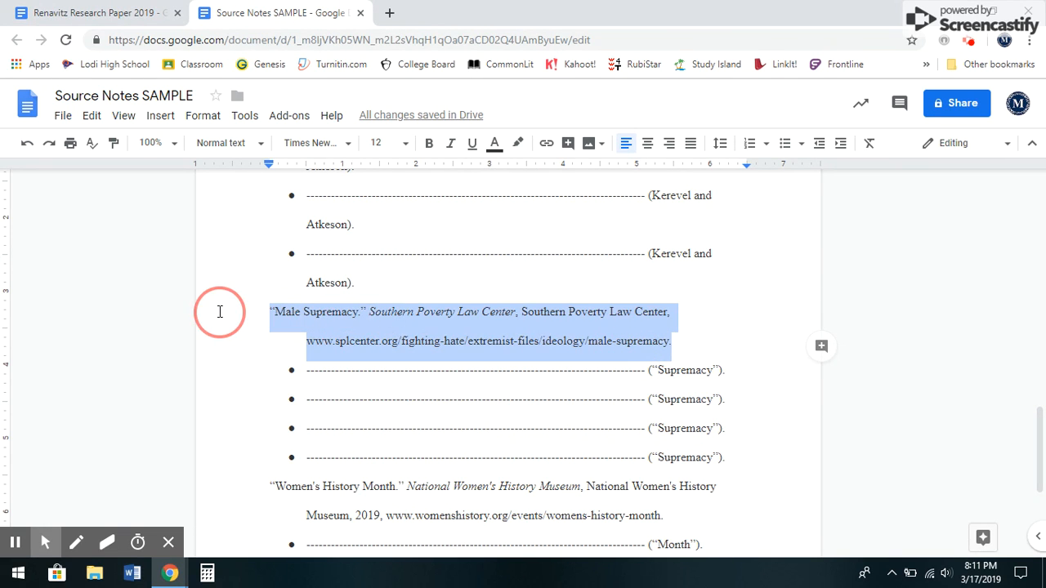
right_click(455, 327)
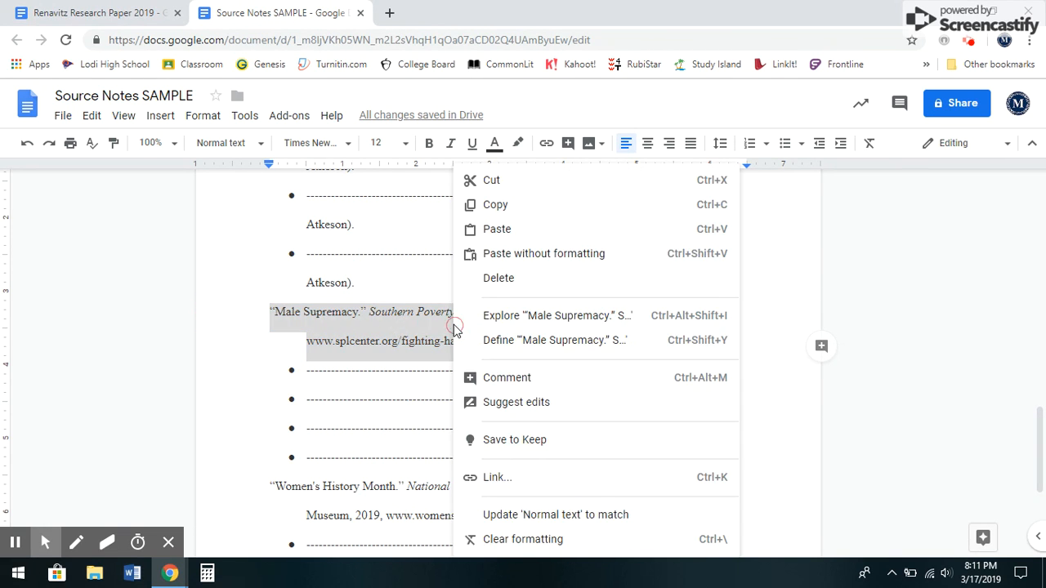
click(496, 208)
click(94, 10)
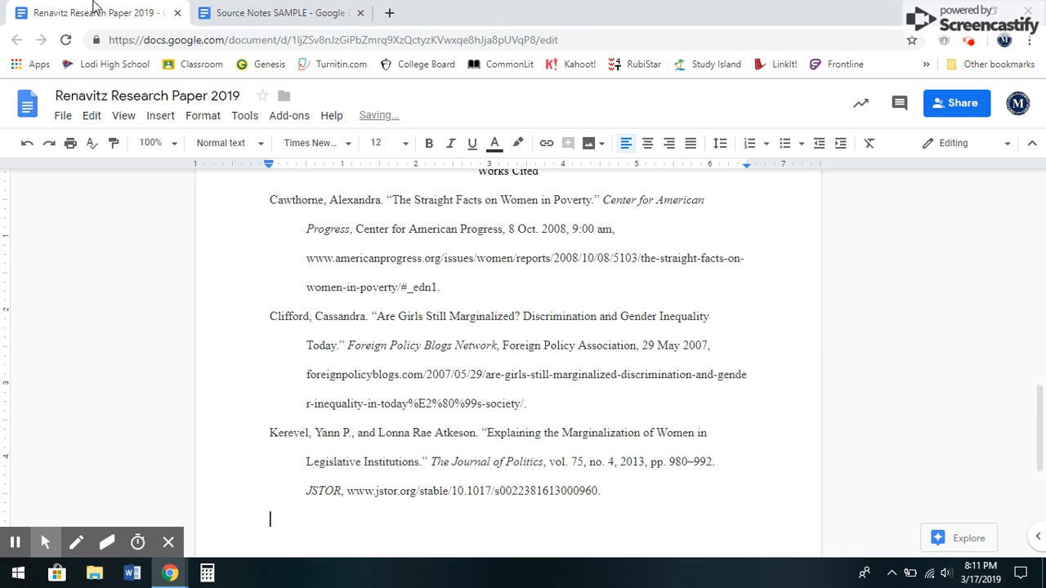
right_click(274, 517)
click(319, 285)
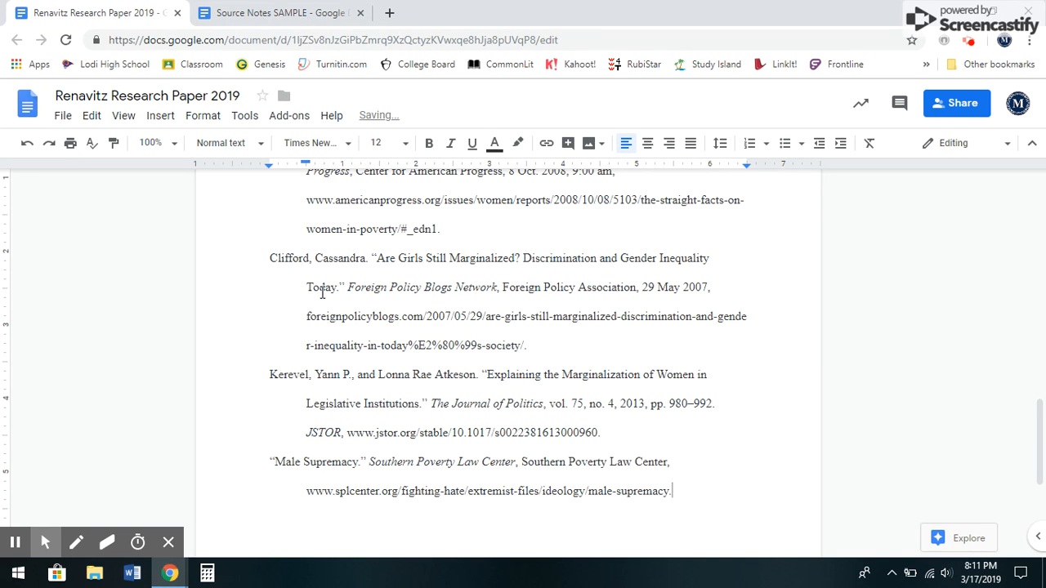
click(620, 501)
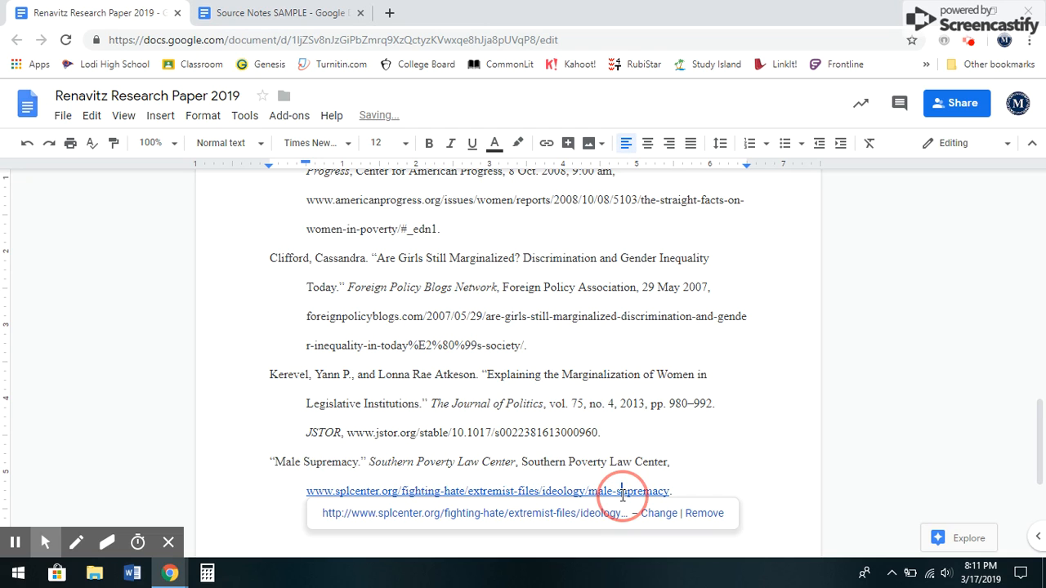
click(696, 511)
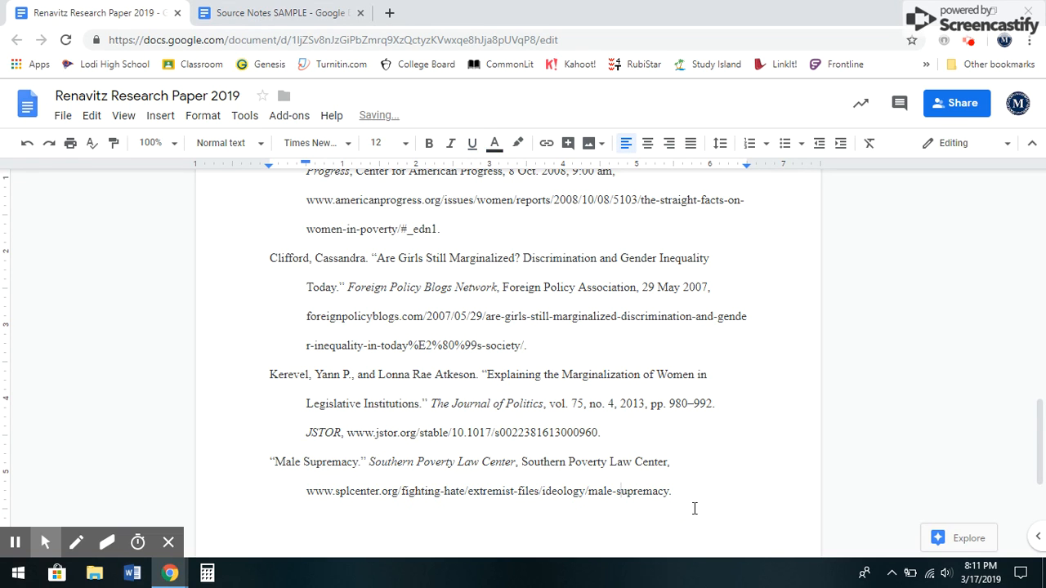
key(Down)
text(\)
key(BackSpace)
key(BackSpace)
Copy the "Women's History Month." citation from Source Notes SAMPLE and paste it as the last Works Cited entry
click(237, 13)
scroll(474, 438, down, 2)
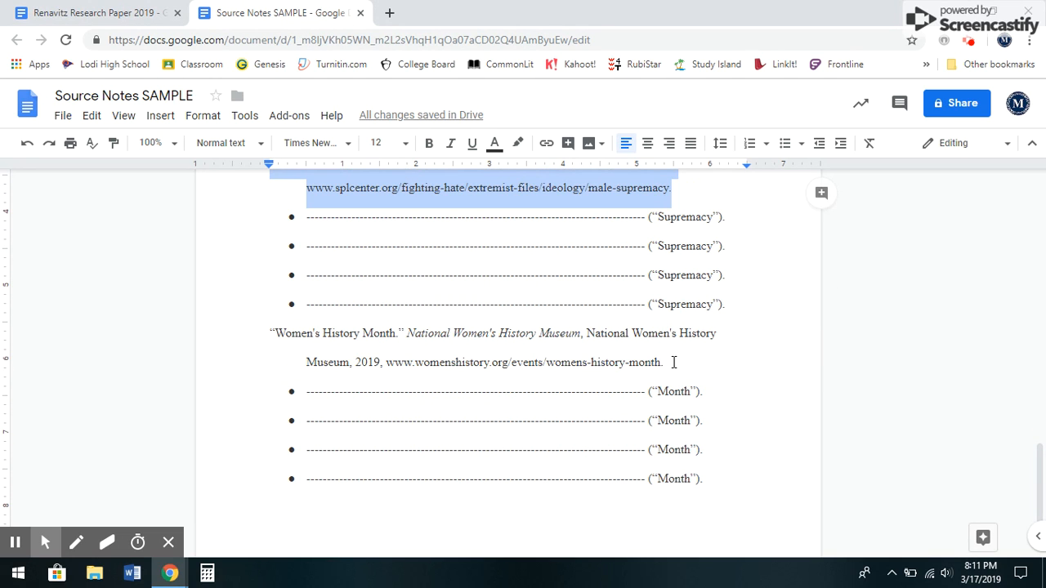
drag(672, 362, 236, 338)
key(ctrl+c)
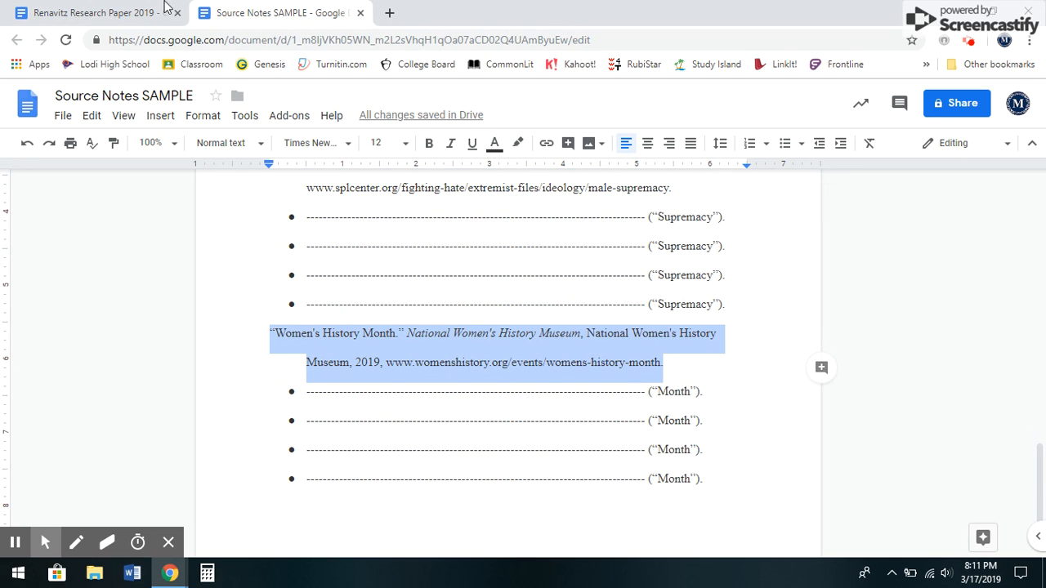
click(106, 10)
key(ctrl+v)
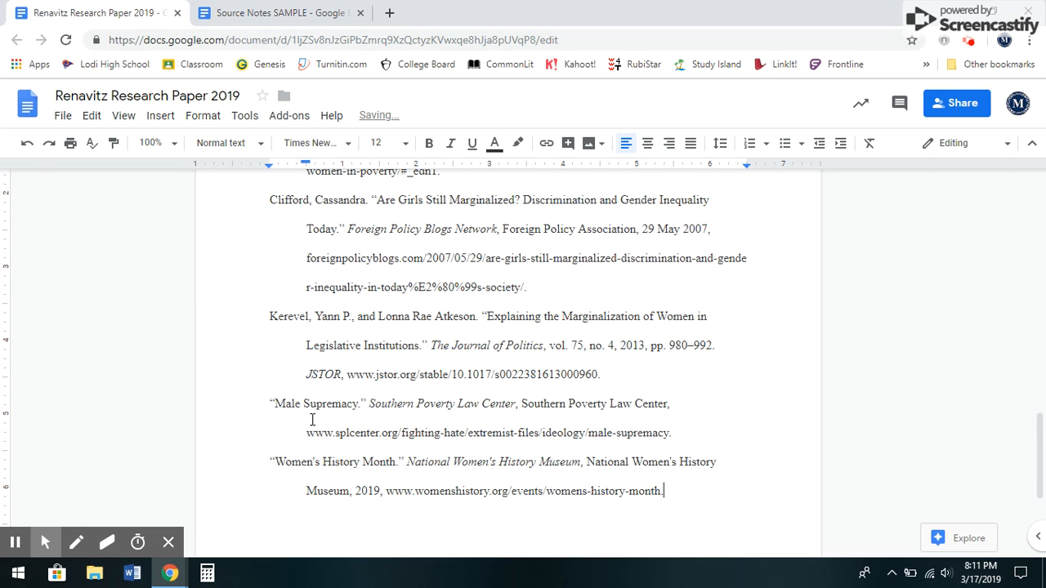
Review the Works Cited entries from first to last, checking their alphabetical order and formatting
scroll(312, 419, up, 3)
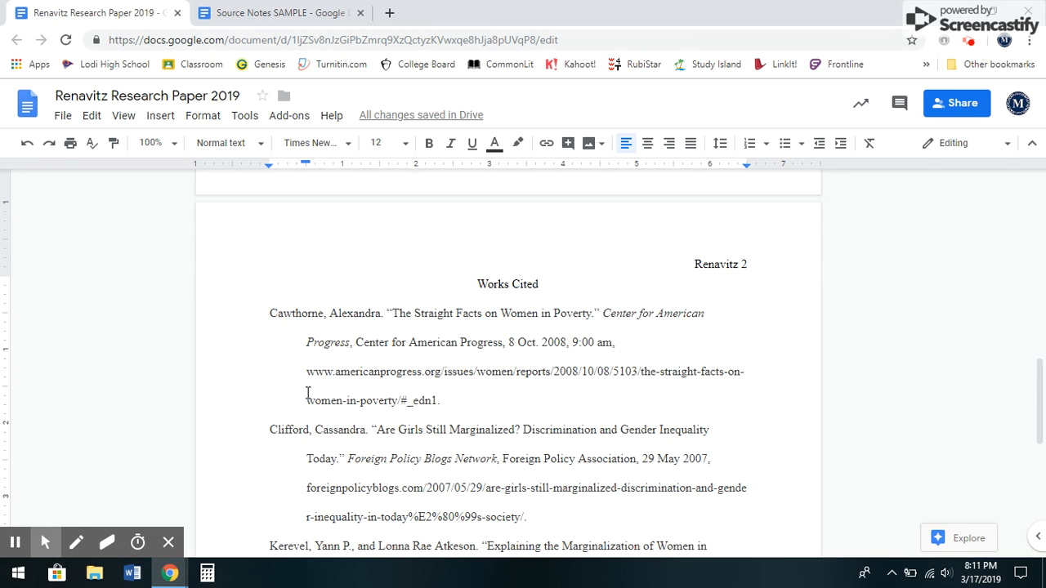
click(279, 314)
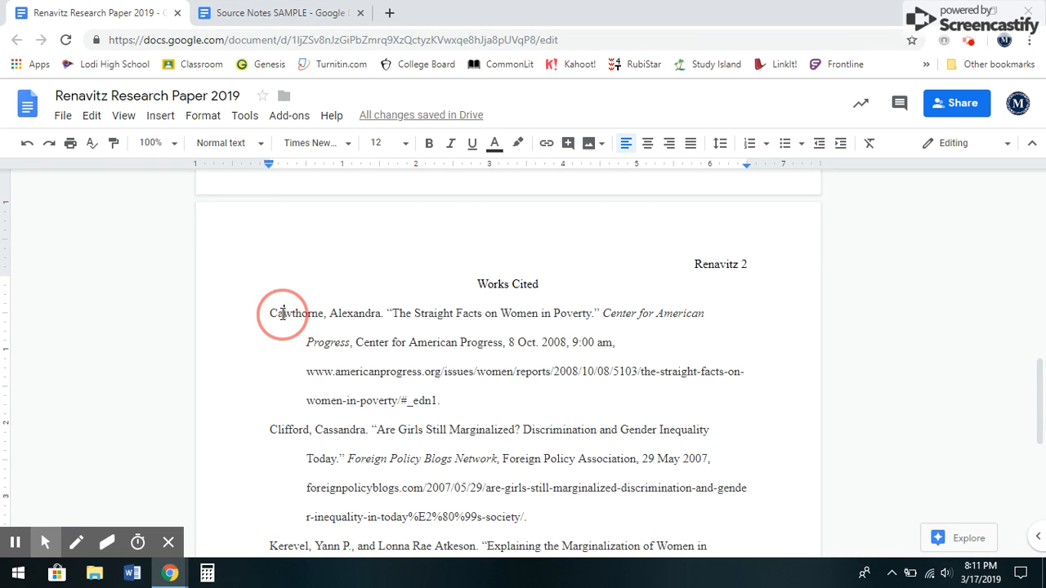
click(285, 431)
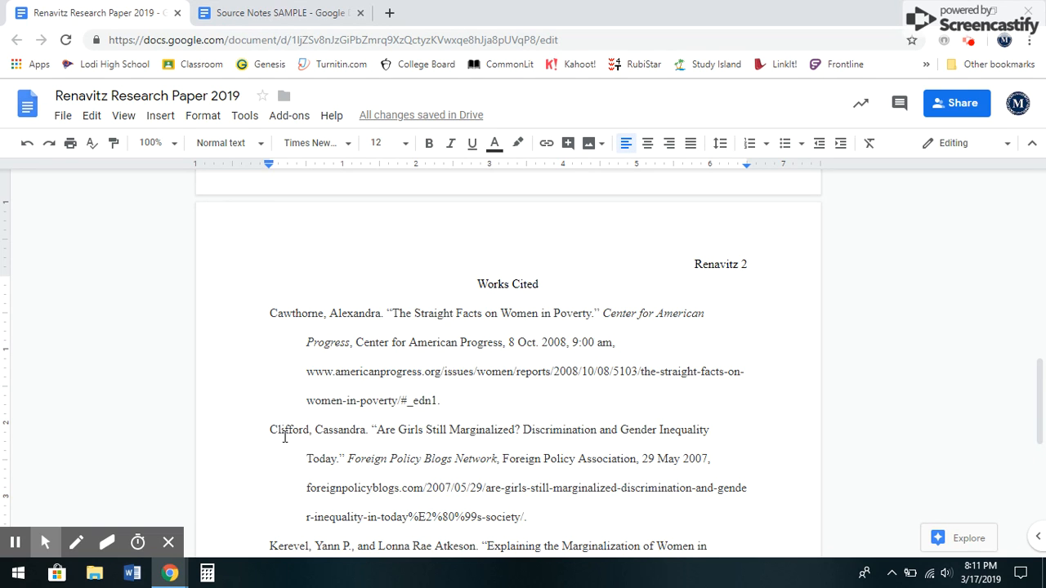
scroll(284, 437, down, 4)
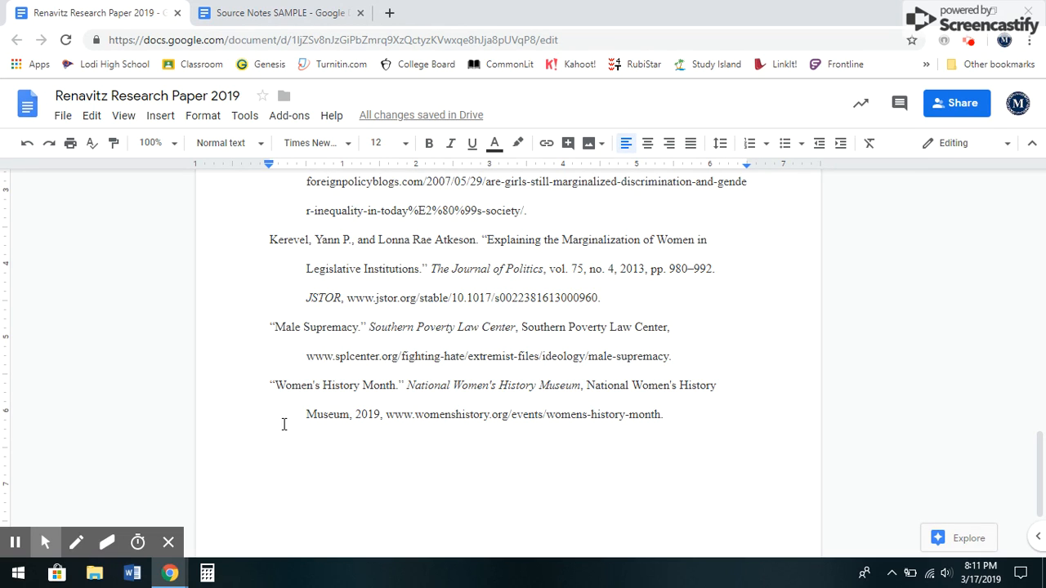
click(288, 328)
click(288, 242)
scroll(435, 427, down, 2)
scroll(434, 427, up, 6)
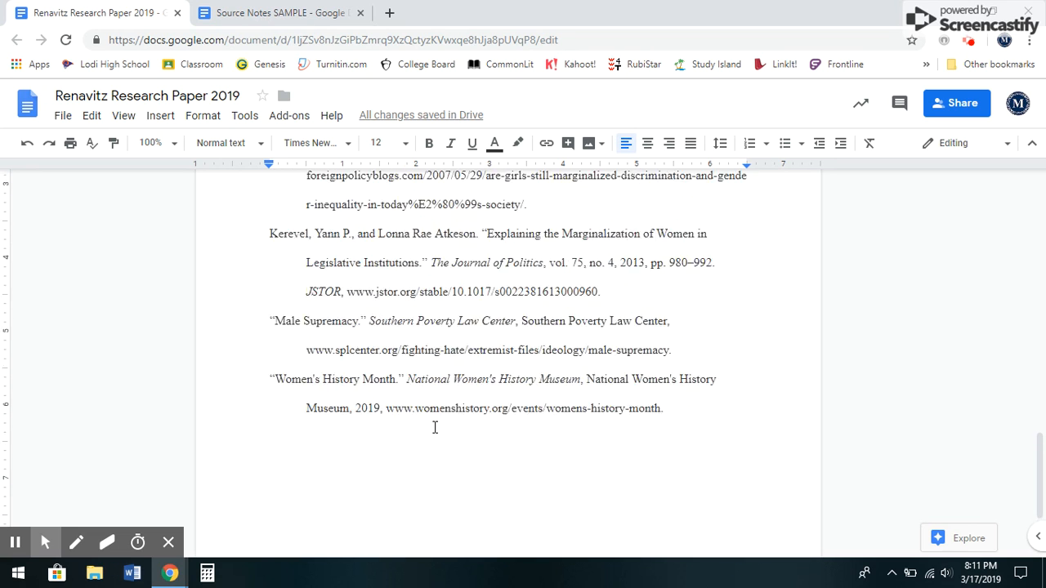